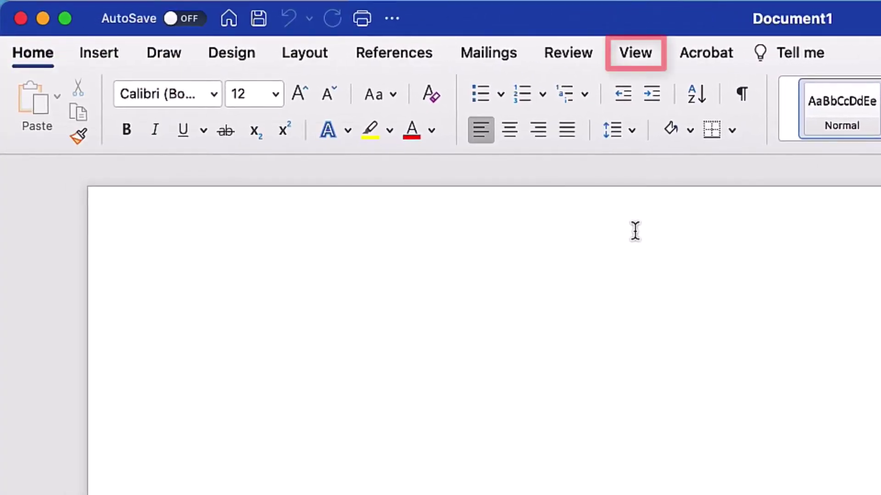
Turn on the Ruler option from the View tab to display the horizontal ruler.
{"action": "left_click", "coordinate": [636, 53]}
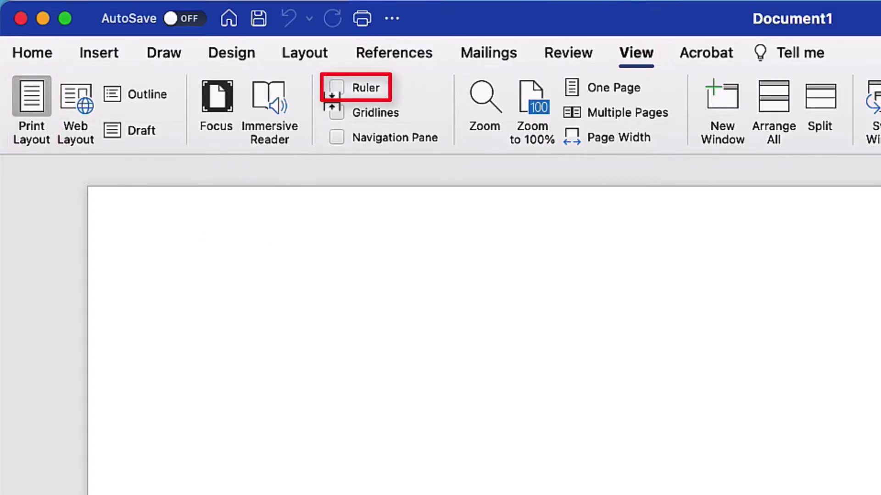
{"action": "left_click", "coordinate": [337, 88]}
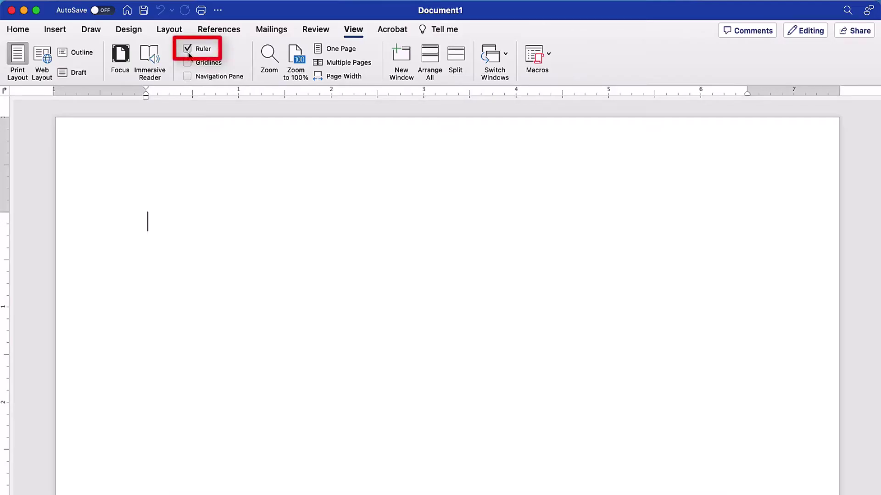
{"action": "left_click", "coordinate": [188, 49]}
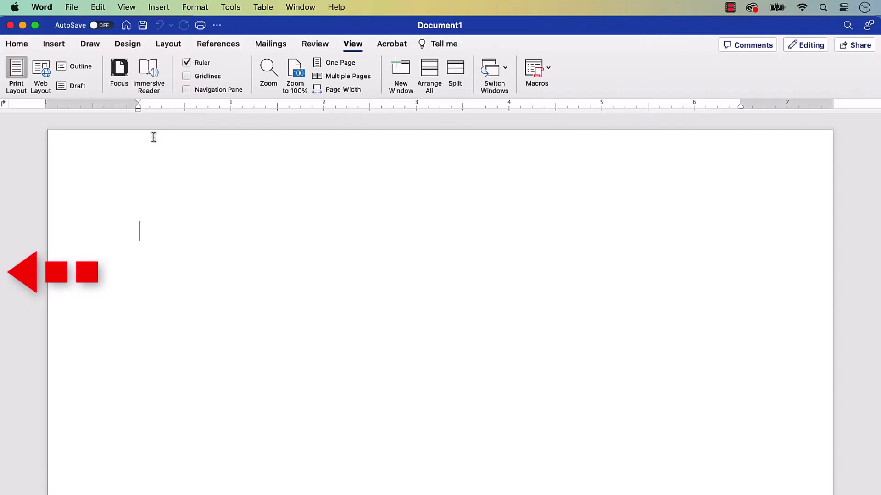
Check Vertical ruler in Word's View preferences, then close Preferences.
{"action": "left_click", "coordinate": [40, 9]}
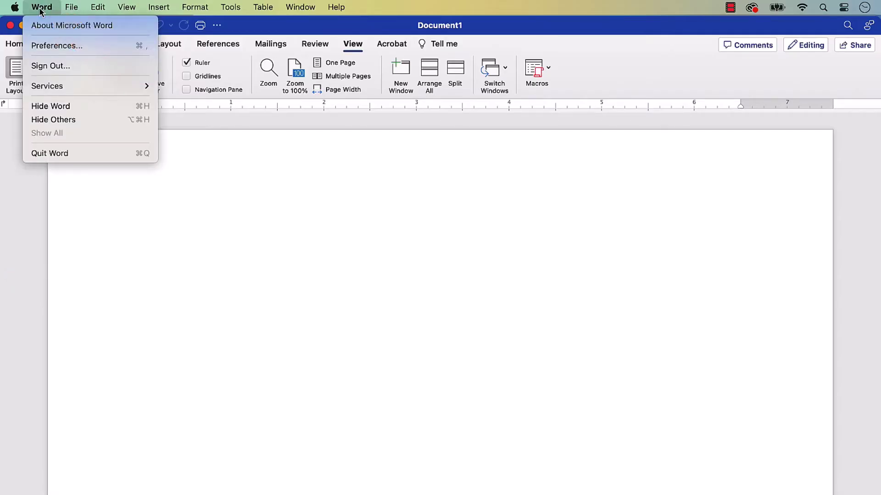
{"action": "left_click", "coordinate": [55, 46]}
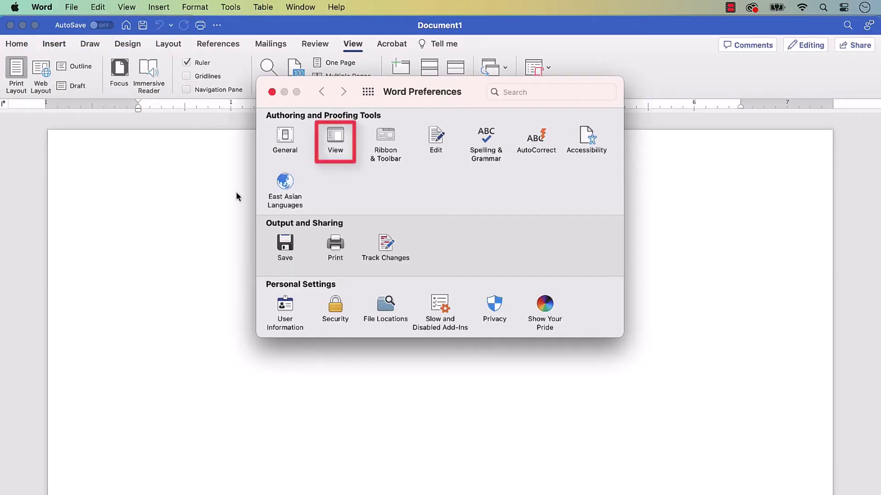
{"action": "left_click", "coordinate": [335, 143]}
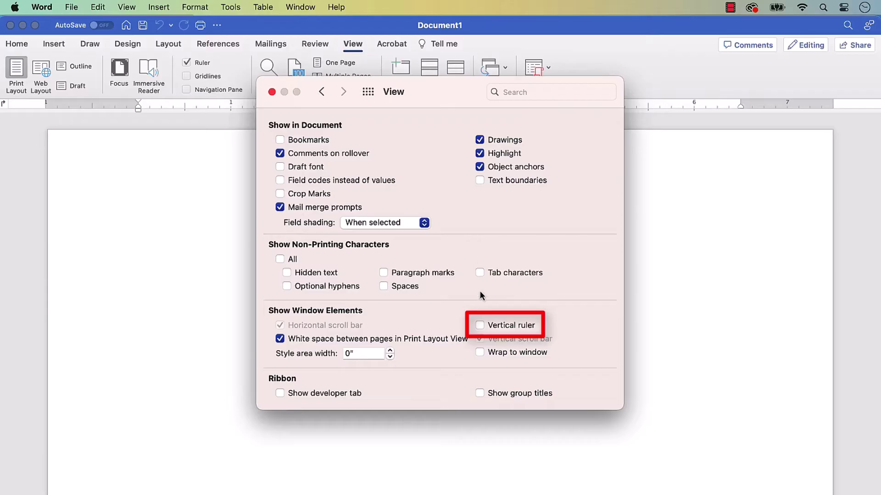
{"action": "left_click", "coordinate": [480, 326]}
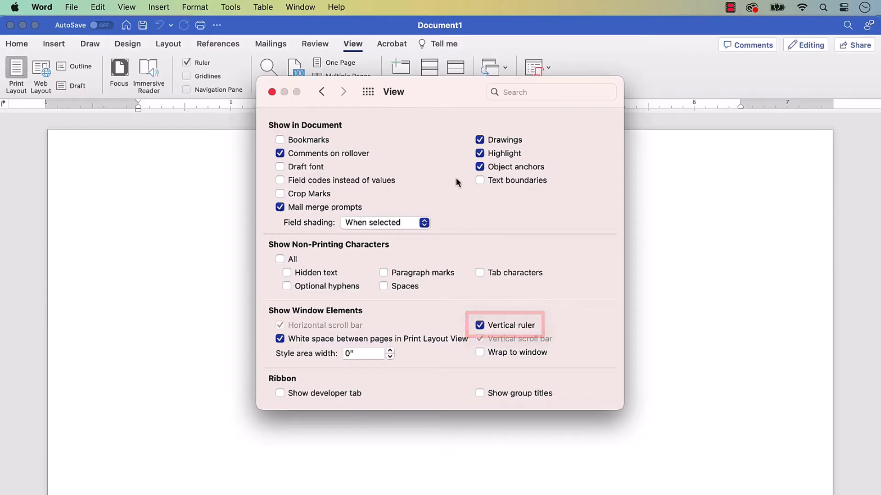
{"action": "left_click", "coordinate": [271, 92]}
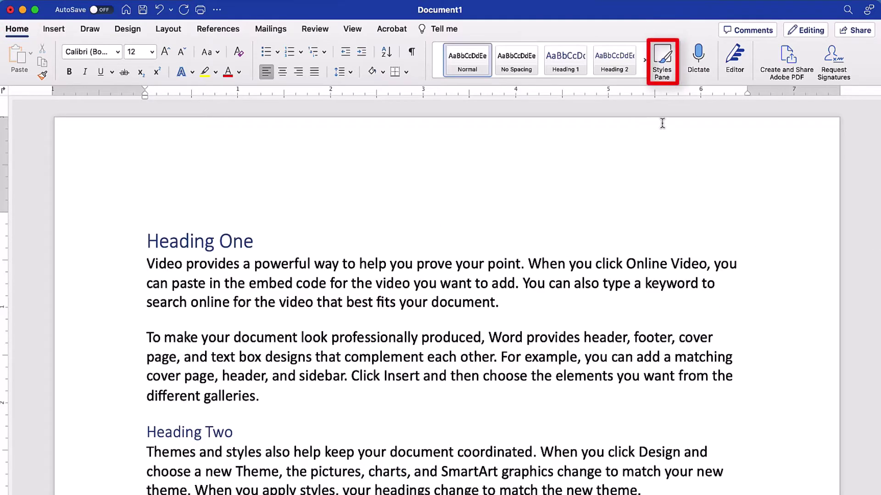
Select all Normal-style paragraphs using the Styles Pane, then close the pane.
{"action": "left_click", "coordinate": [667, 55]}
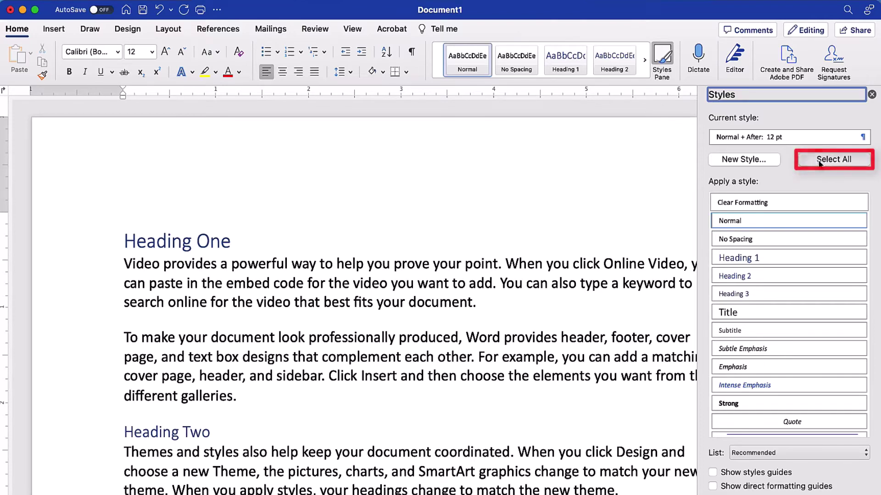
{"action": "left_click", "coordinate": [834, 159]}
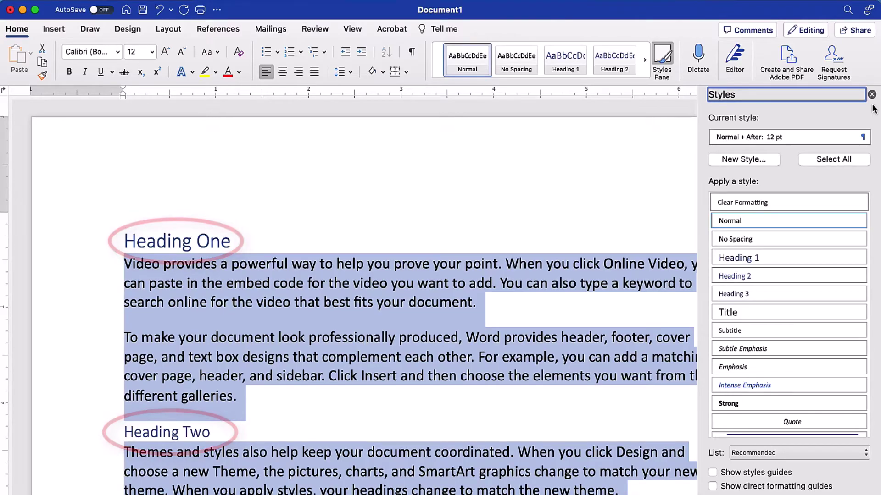
{"action": "left_click", "coordinate": [872, 94]}
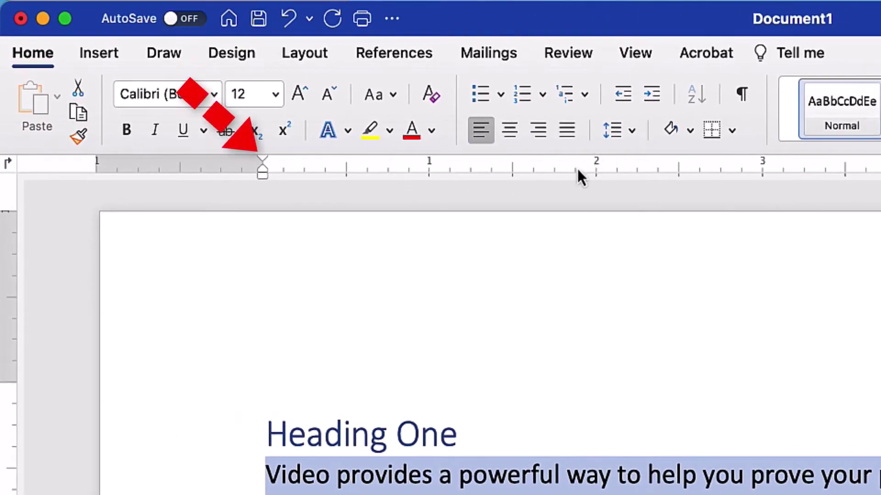
Drag the first-line indent marker right, holding Option for exact measurements.
{"action": "left_click_drag", "start_coordinate": [263, 165], "coordinate": [347, 170]}
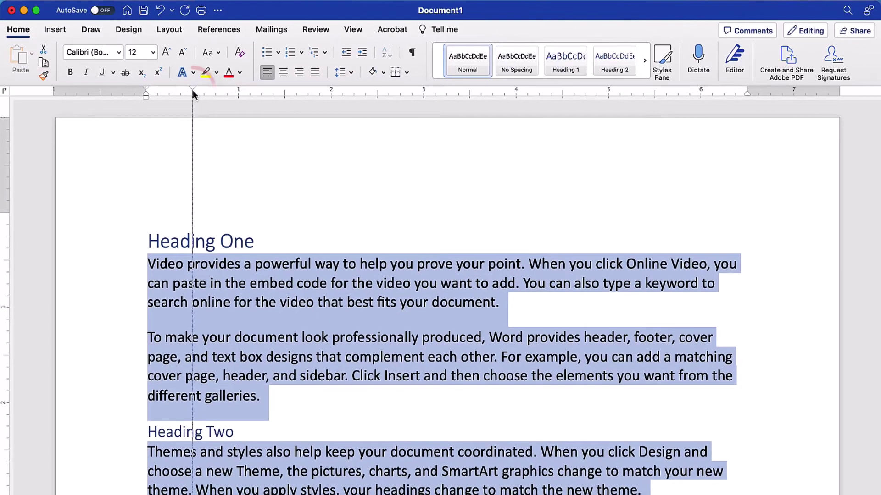
{"action": "left_click_drag", "start_coordinate": [192, 91], "coordinate": [193, 91]}
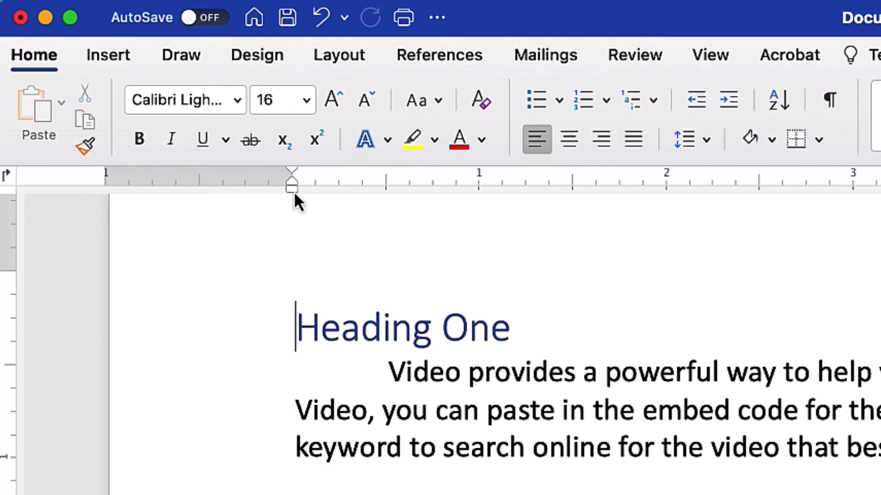
{"action": "key", "text": "alt"}
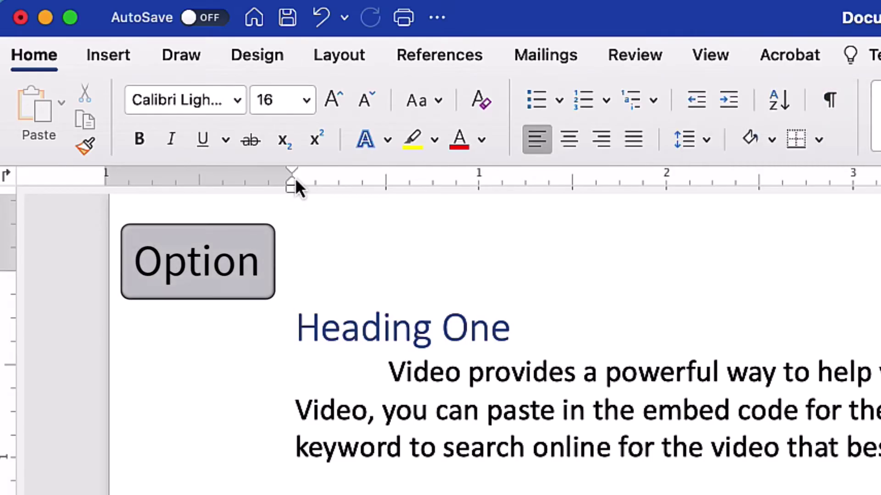
{"action": "left_click_drag", "start_coordinate": [295, 187], "coordinate": [472, 208]}
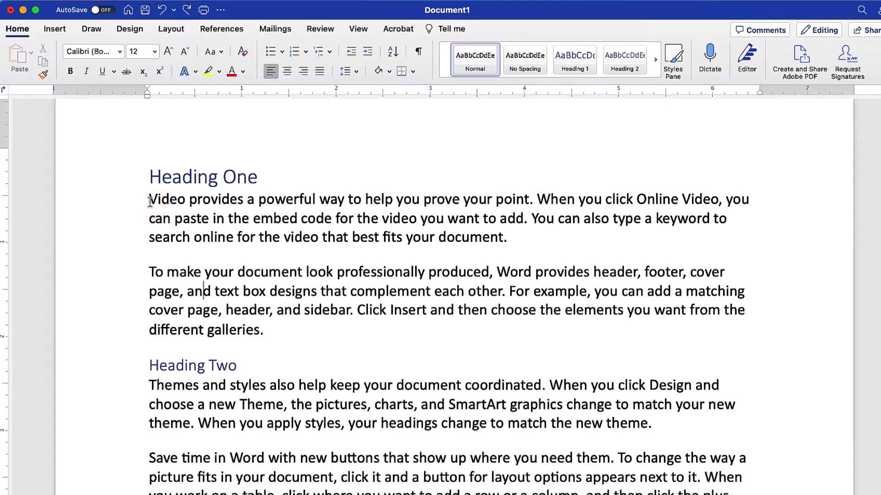
Select the opening two paragraphs and drag the hanging indent marker rightward.
{"action": "left_click_drag", "start_coordinate": [147, 202], "coordinate": [282, 323]}
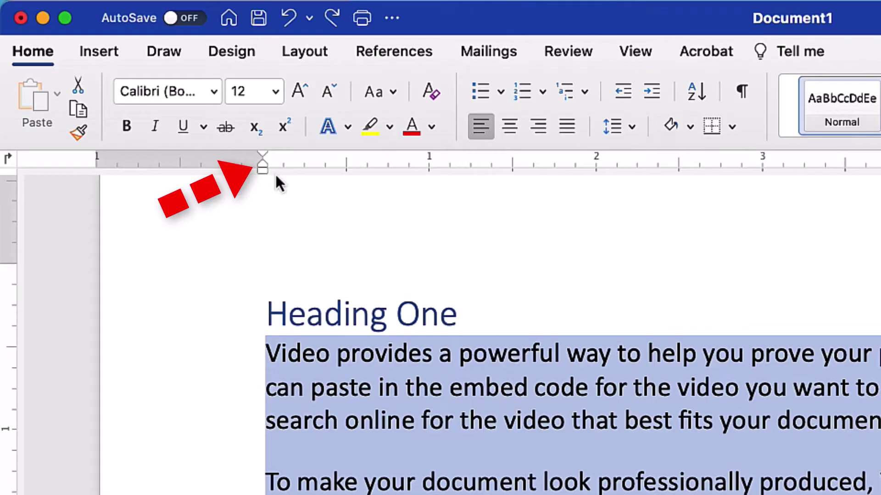
{"action": "left_click_drag", "start_coordinate": [262, 170], "coordinate": [335, 190]}
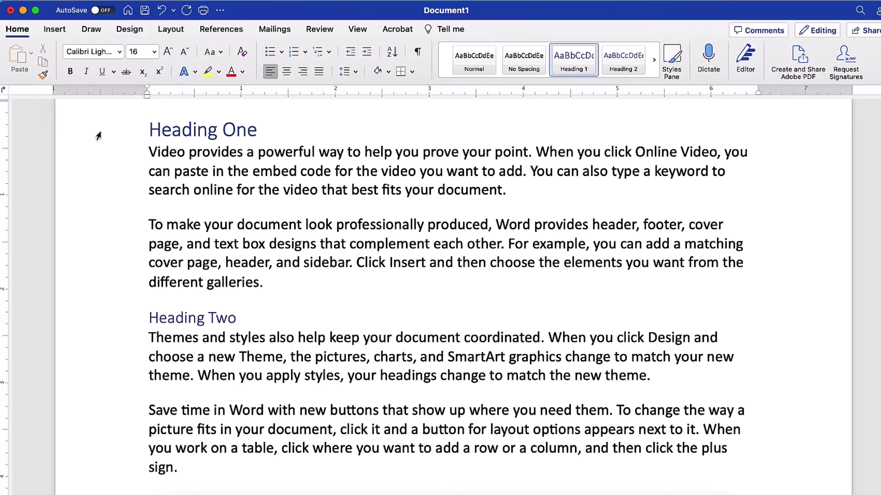
{"action": "key", "text": "super+a"}
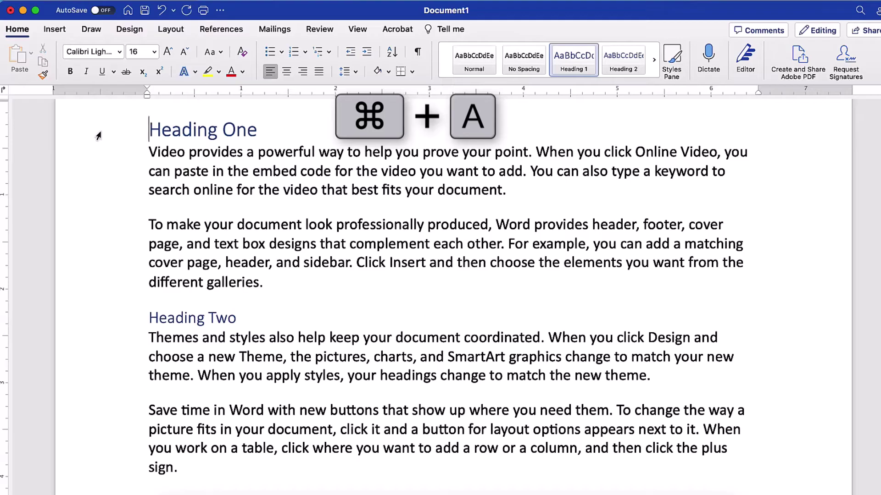
{"action": "key", "text": "super+a"}
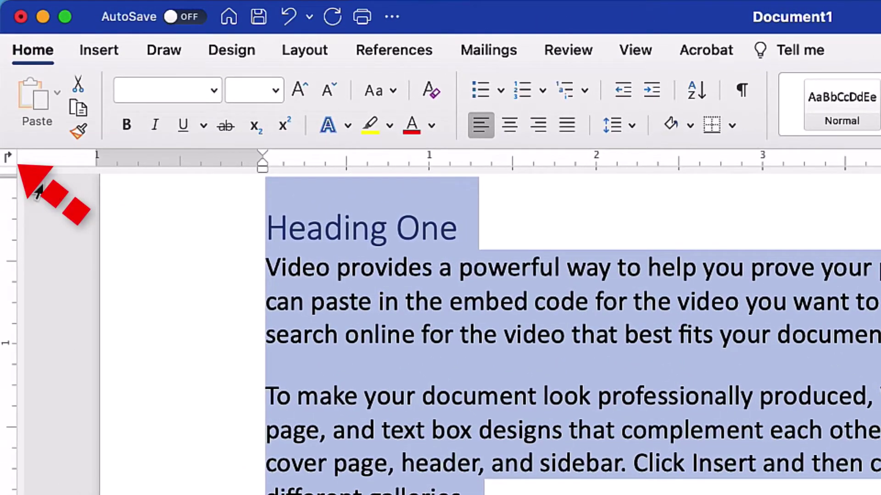
{"action": "scroll", "coordinate": [36, 190], "scroll_direction": "up", "scroll_amount": 1}
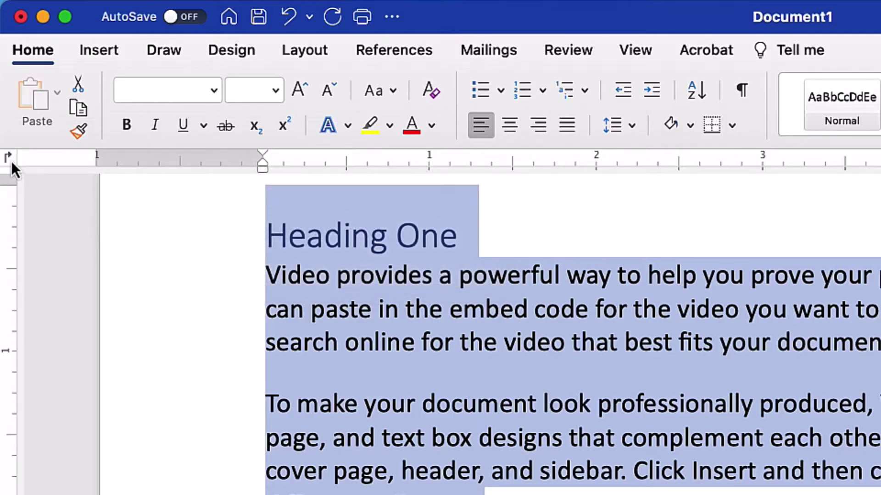
{"action": "left_click", "coordinate": [12, 161]}
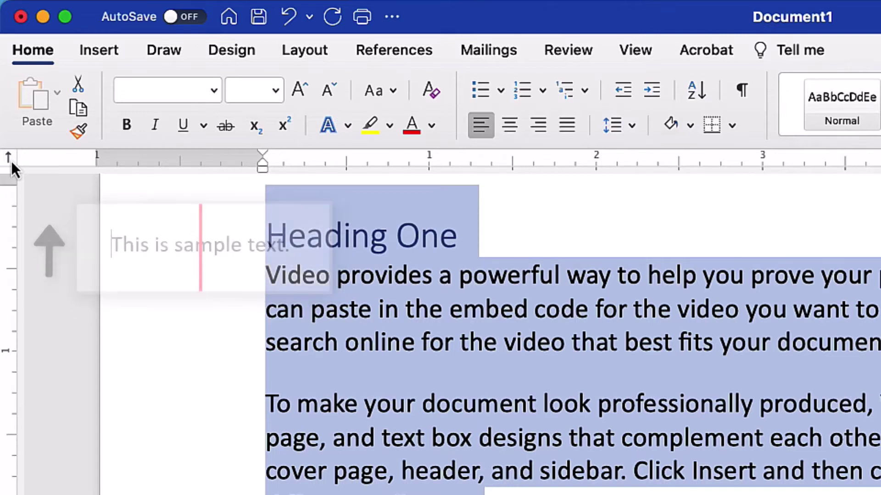
{"action": "left_click", "coordinate": [12, 162]}
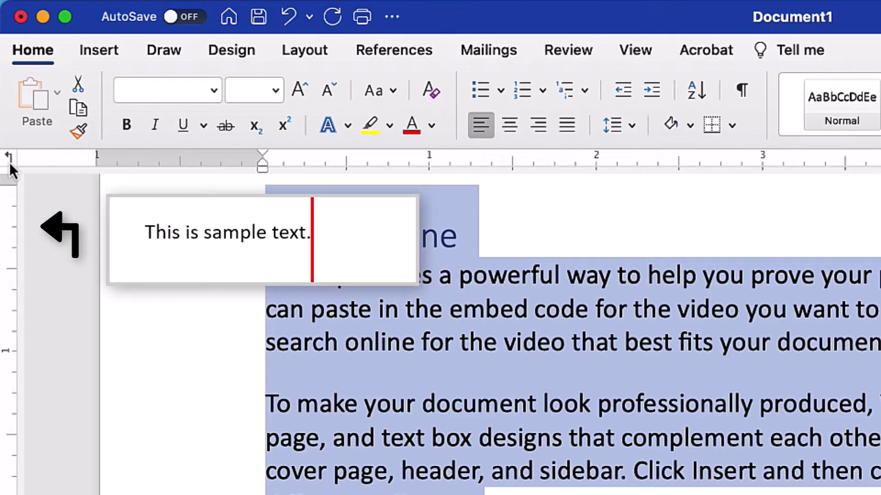
{"action": "left_click", "coordinate": [12, 161]}
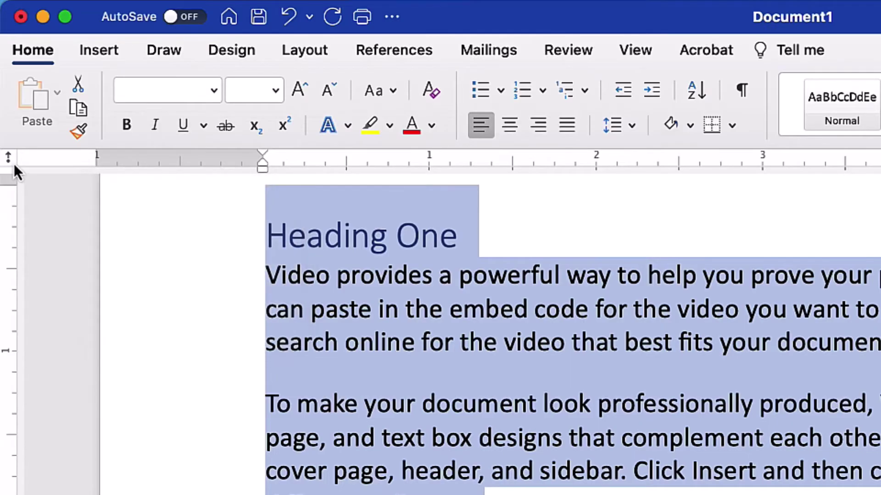
{"action": "left_click", "coordinate": [12, 161]}
Add left tabs at 0.5", 1" and 1.5" and indent the selected text.
{"action": "left_click", "coordinate": [344, 161]}
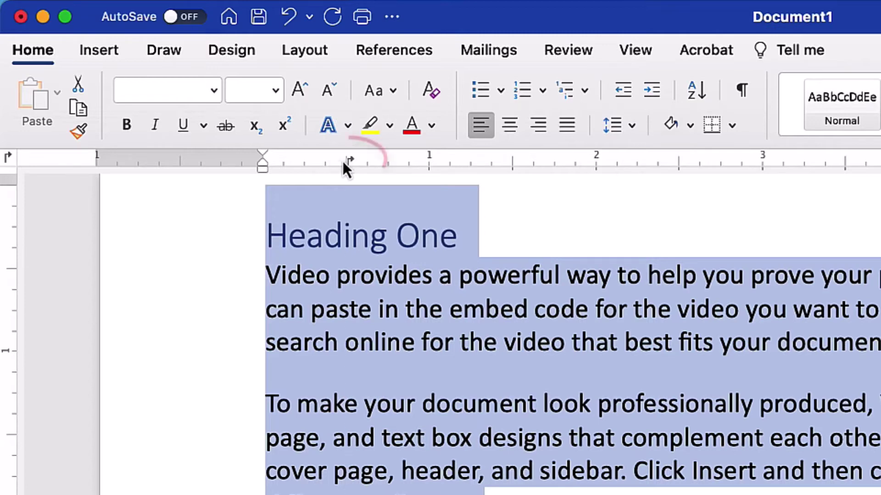
{"action": "left_click", "coordinate": [429, 164]}
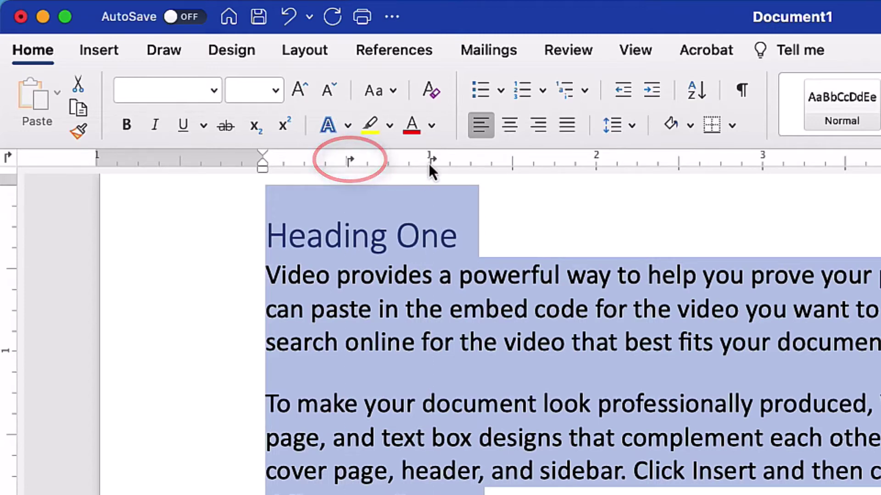
{"action": "left_click", "coordinate": [512, 165]}
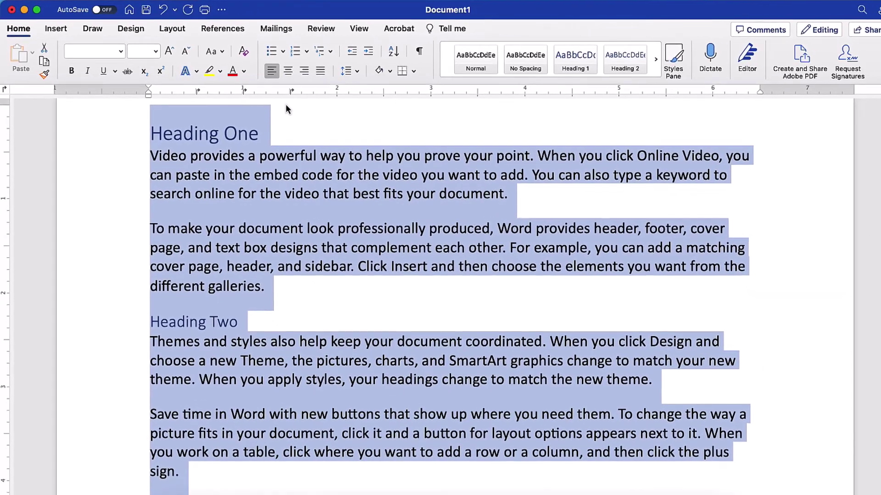
{"action": "key", "text": "ctrl+m"}
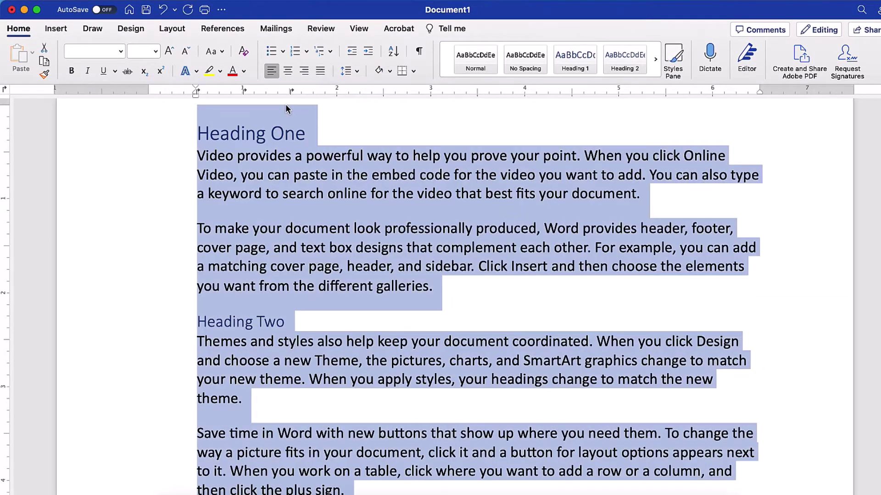
{"action": "key", "text": "ctrl+m"}
{"action": "key", "text": "ctrl+m"}
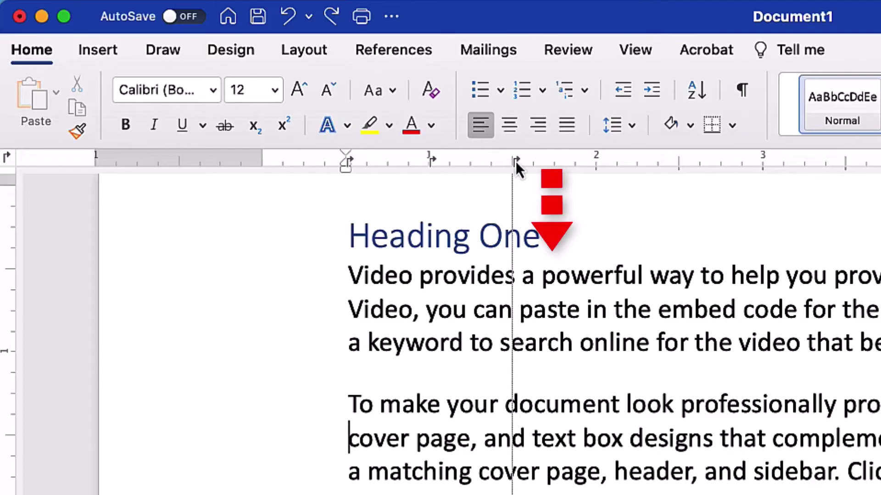
Drag the 1.5-inch tab stop marker down off the ruler.
{"action": "left_click_drag", "start_coordinate": [516, 161], "coordinate": [510, 197]}
{"action": "left_click_drag", "start_coordinate": [431, 161], "coordinate": [352, 186]}
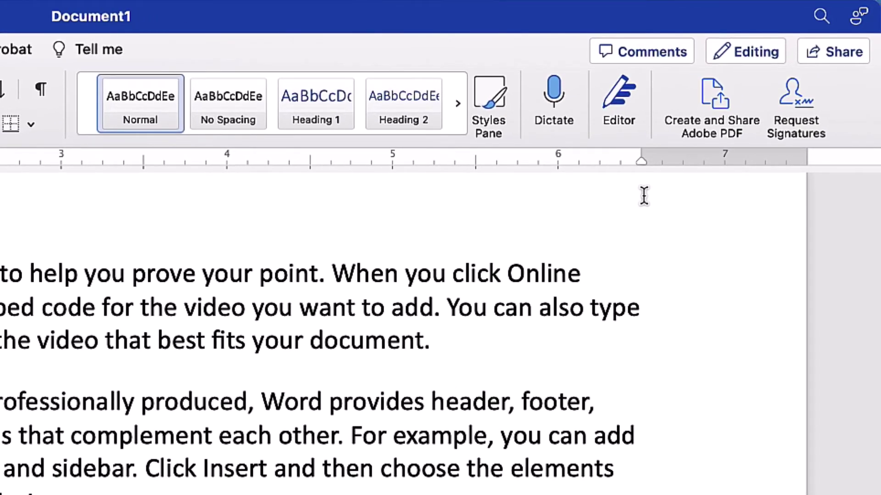
Drag the right margin boundary about half an inch to the left.
{"action": "left_click", "coordinate": [641, 164]}
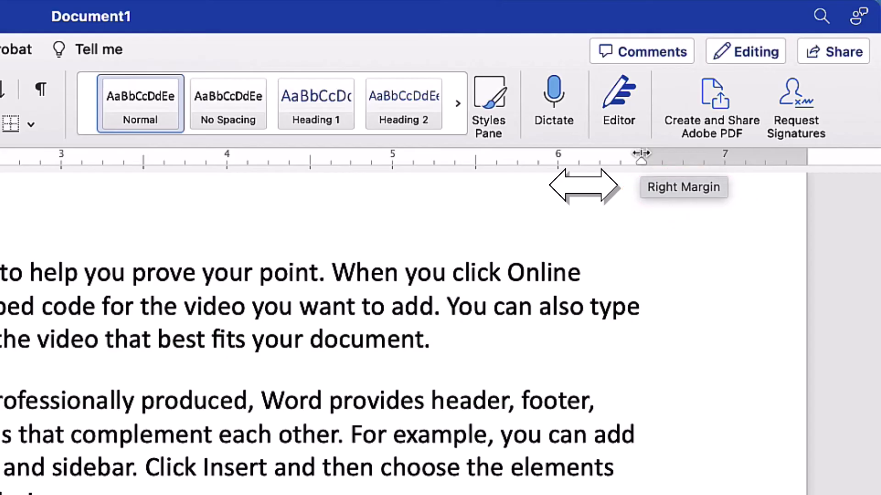
{"action": "left_click_drag", "start_coordinate": [641, 158], "coordinate": [560, 149]}
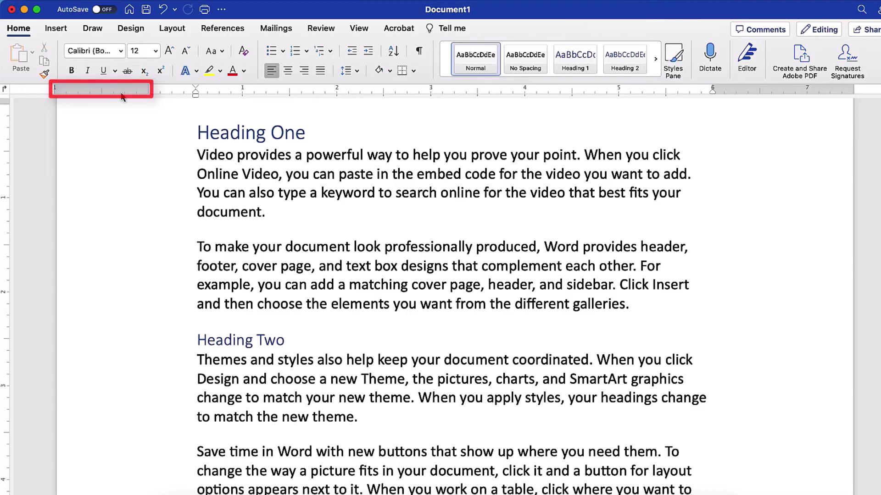
Enter a 2-inch Left margin applied to the whole document and confirm.
{"action": "double_click", "coordinate": [123, 90]}
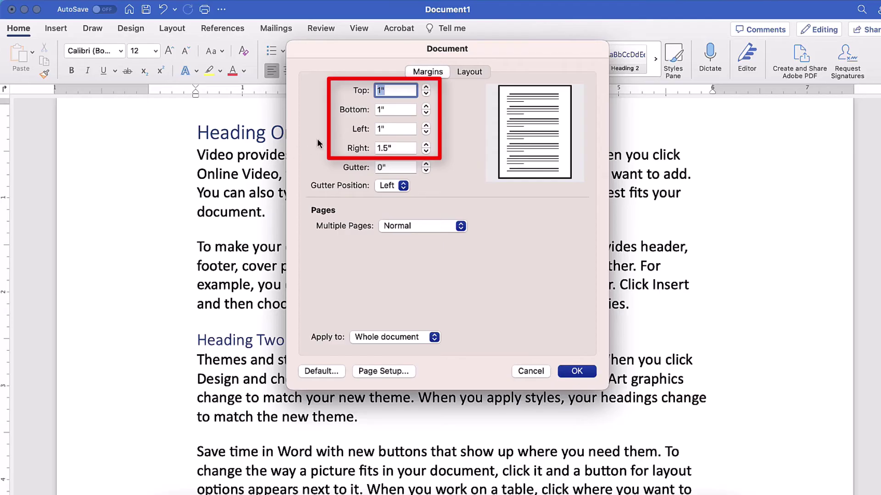
{"action": "double_click", "coordinate": [386, 130]}
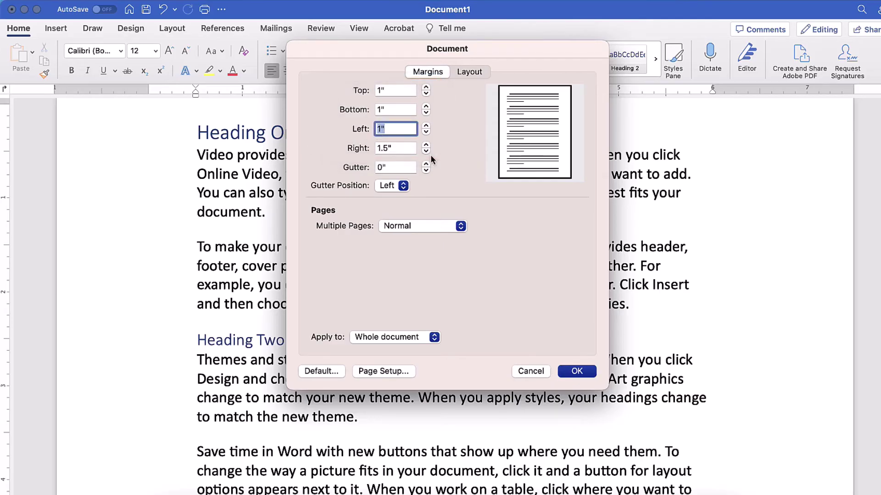
{"action": "type", "text": "2"}
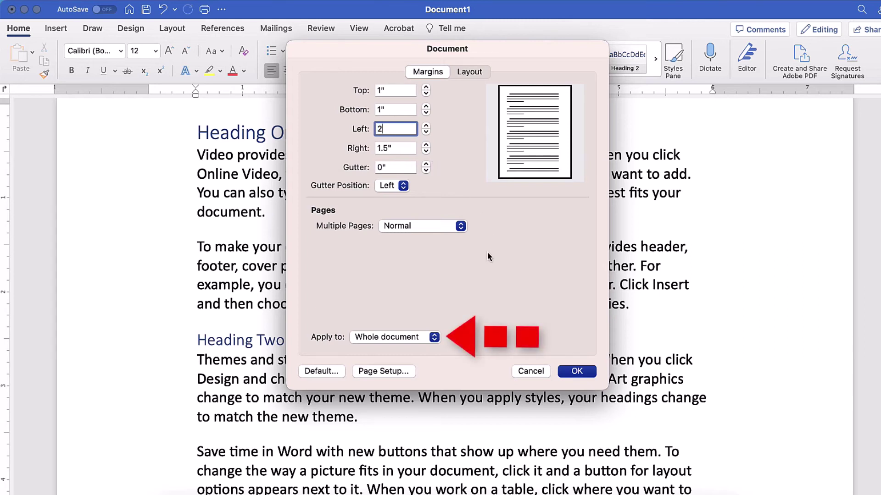
{"action": "left_click", "coordinate": [434, 338]}
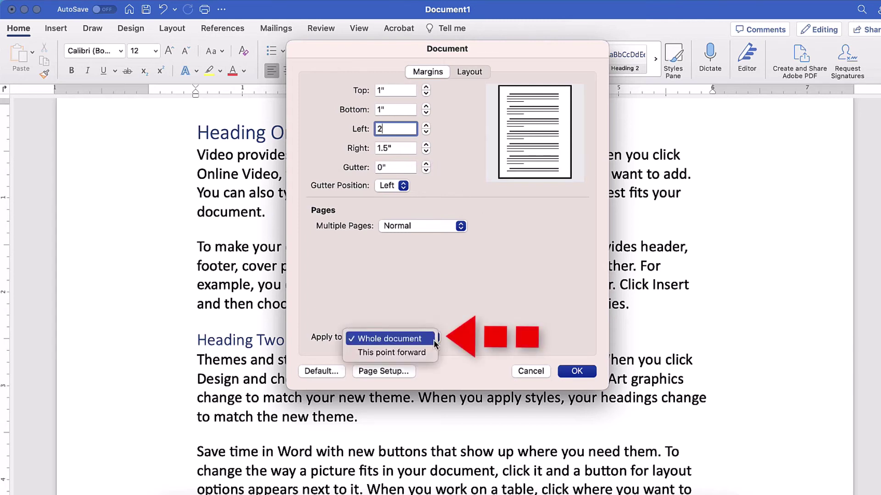
{"action": "left_click", "coordinate": [434, 342]}
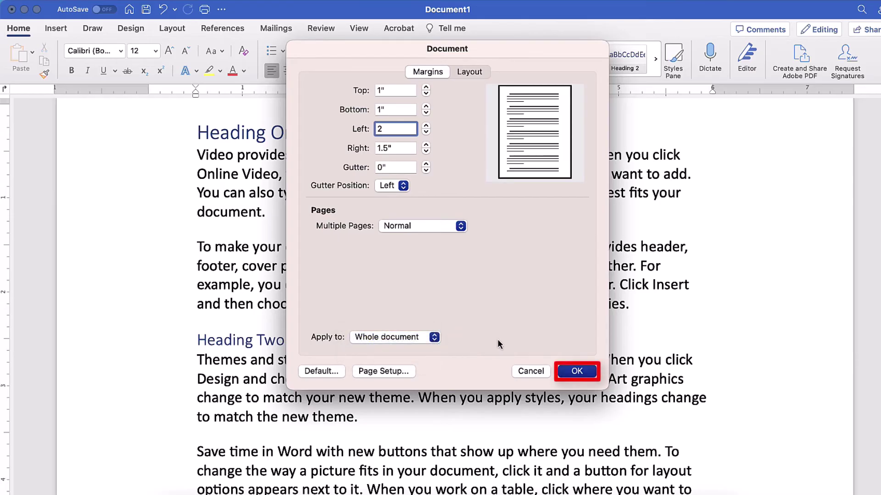
{"action": "left_click", "coordinate": [572, 371]}
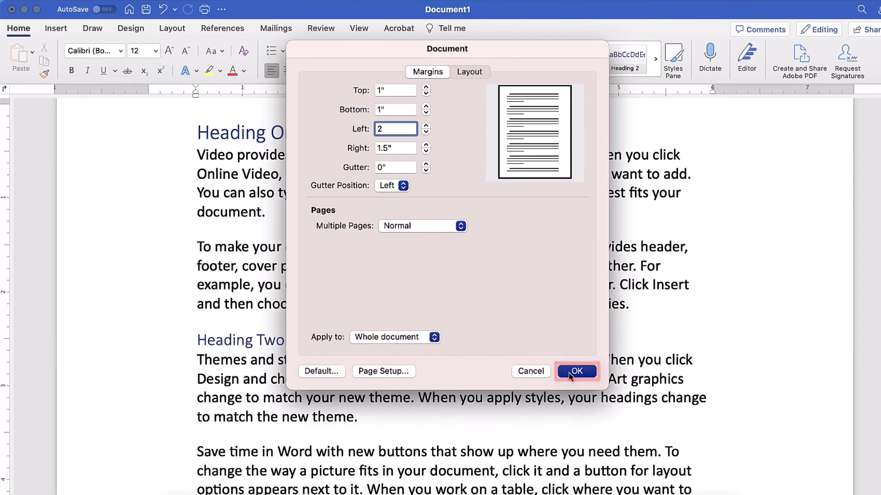